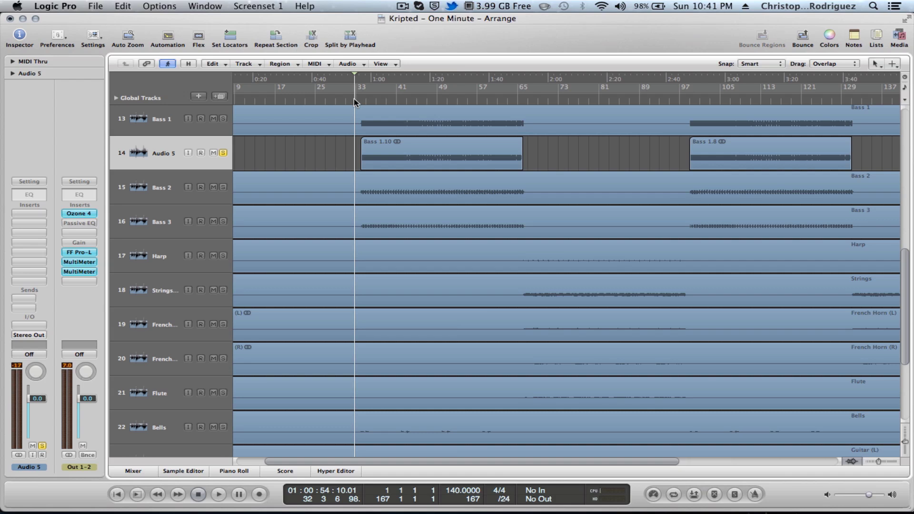
- Place the playhead just before the first bass region on Audio 5 and select the Audio 5 track with its regions
left_click(353, 98)
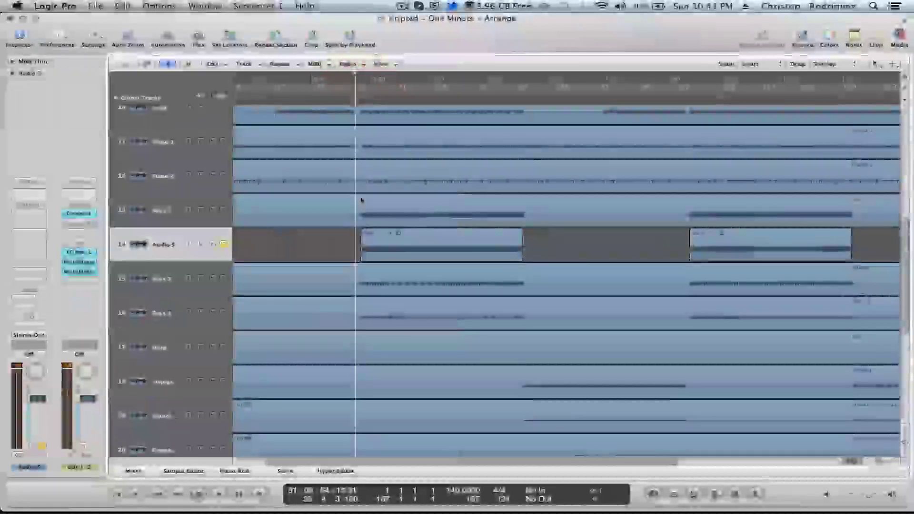
left_click(155, 244)
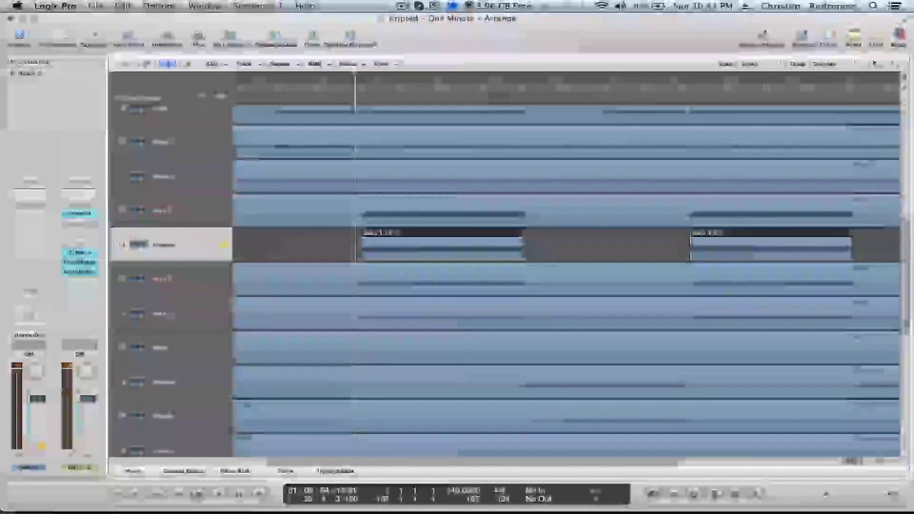
left_click(161, 176)
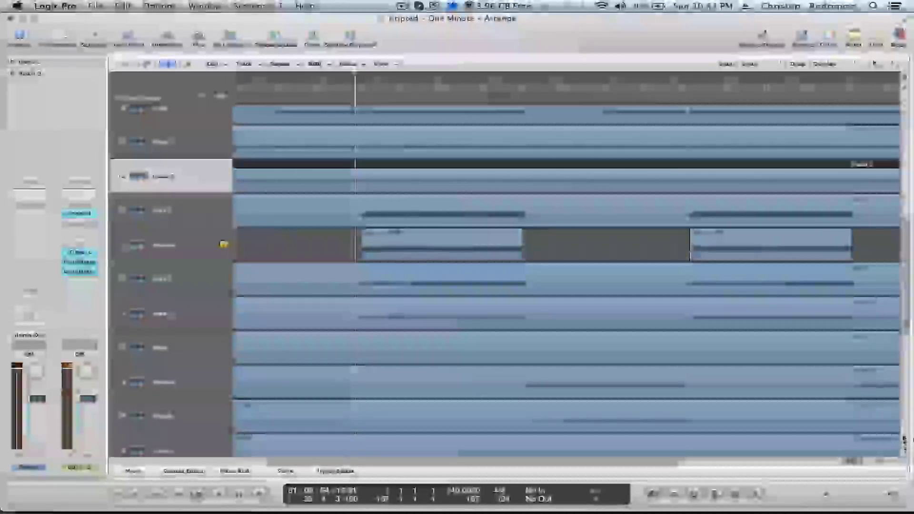
left_click_drag(903, 437, 871, 460)
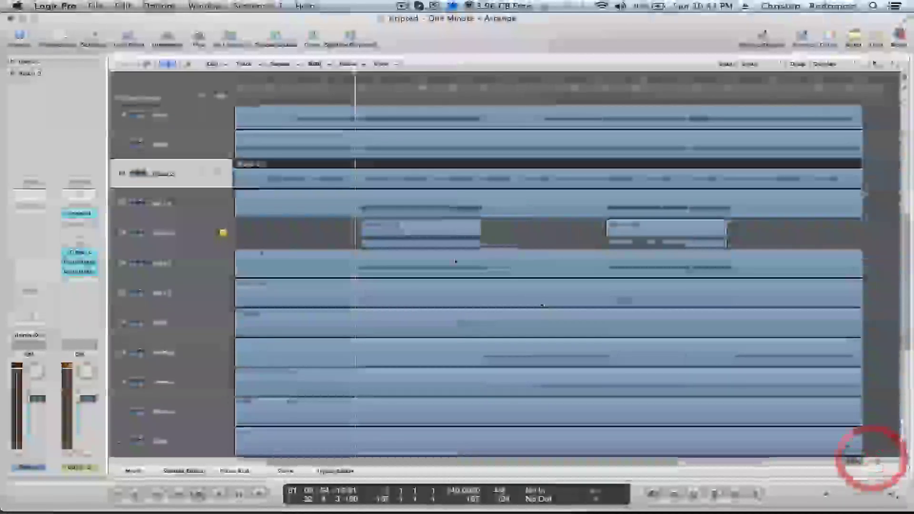
left_click(161, 175)
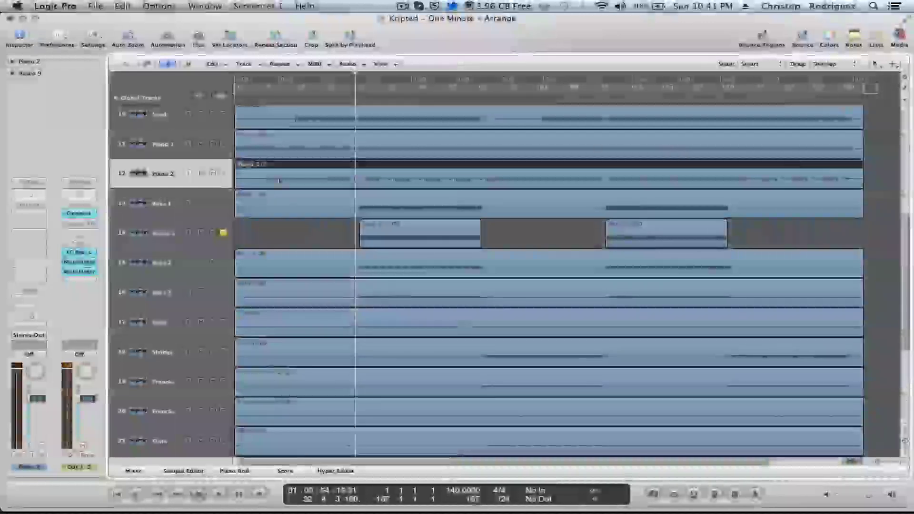
left_click(184, 202)
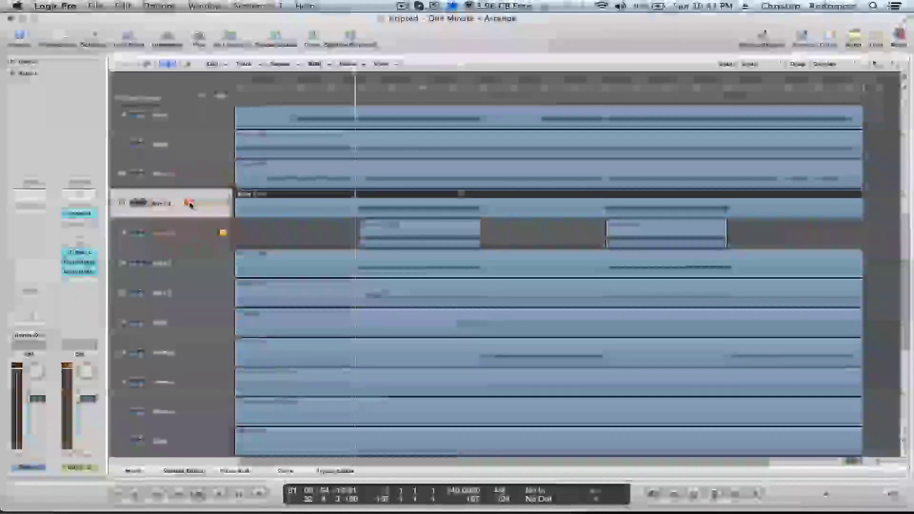
left_click(162, 202)
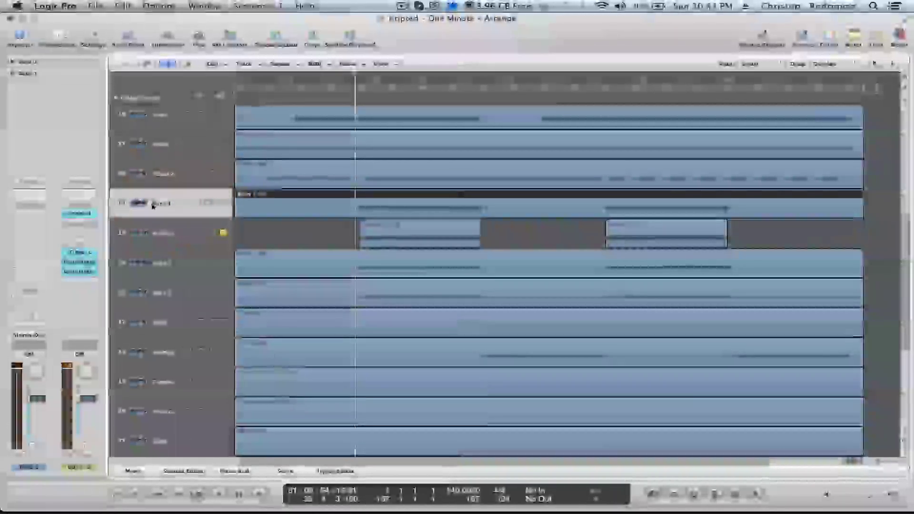
left_click(138, 252)
left_click(178, 233)
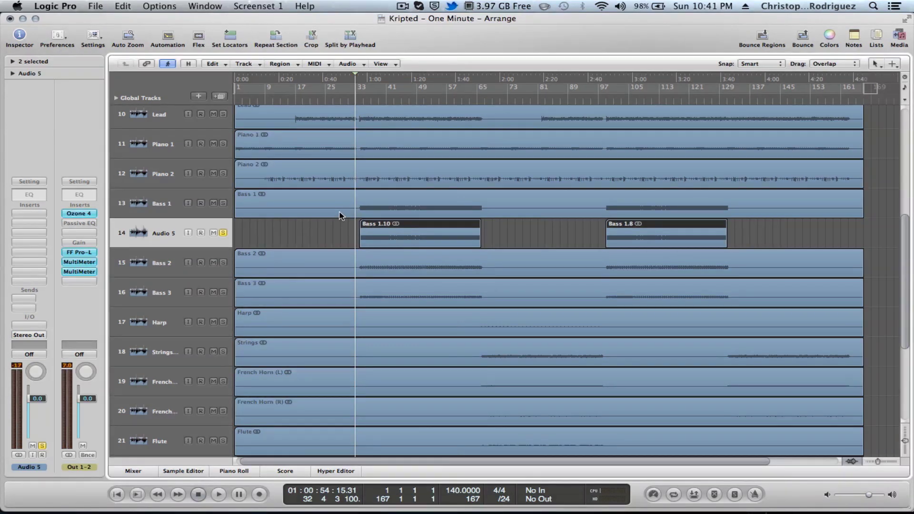
- Set a cycle range over the first bass region on Audio 5 and play it back
left_click_drag(355, 103, 359, 140)
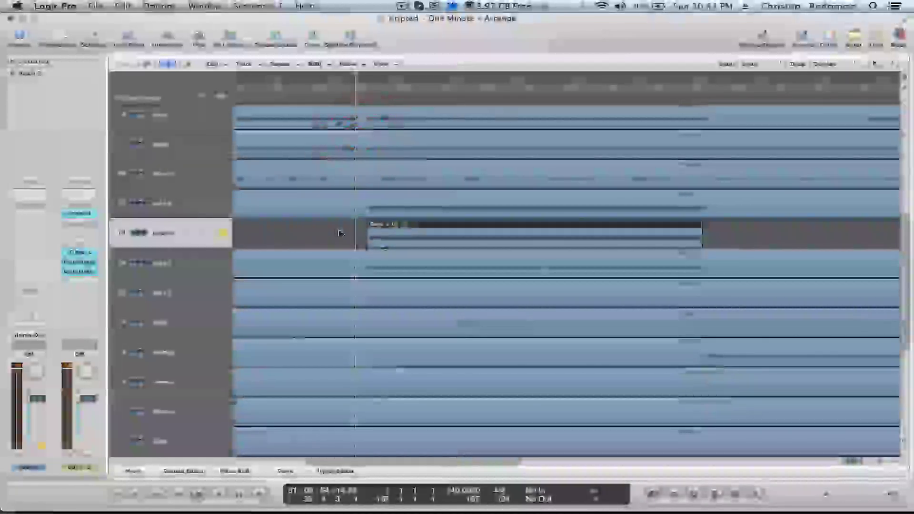
left_click(338, 232)
left_click(163, 227)
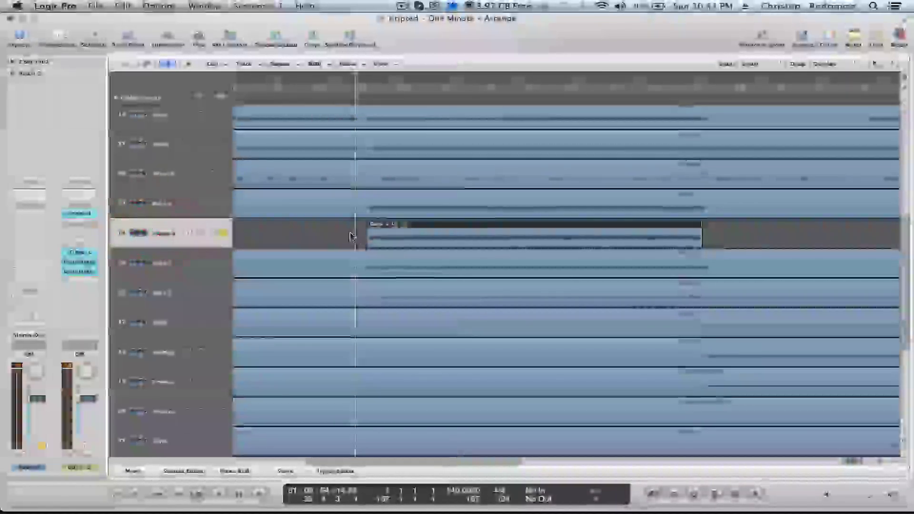
left_click_drag(367, 87, 702, 97)
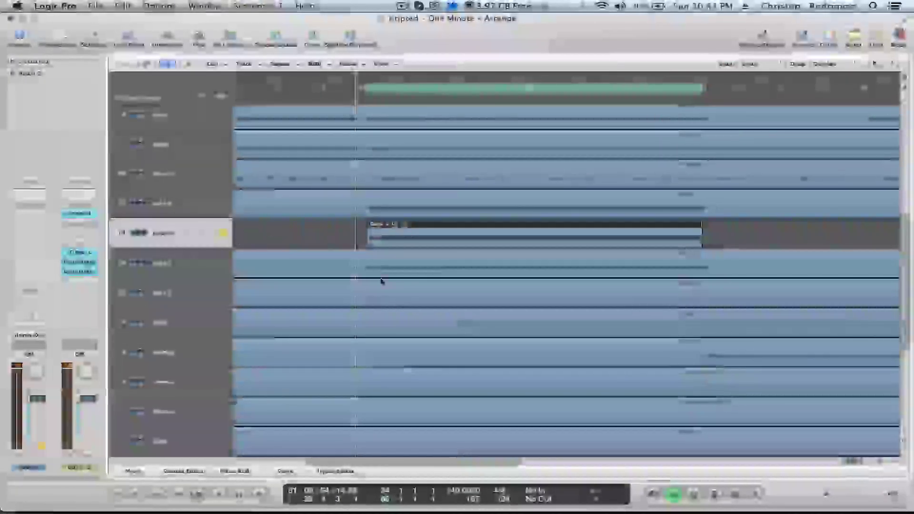
key("space")
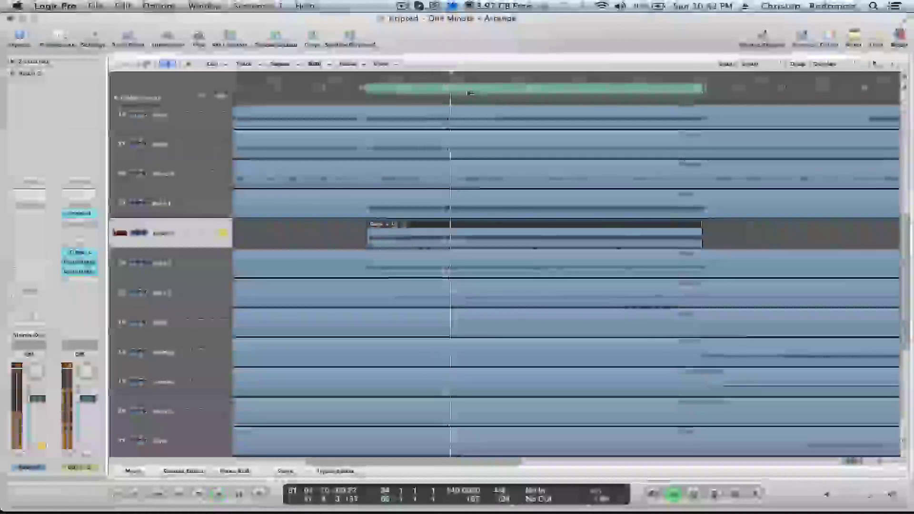
- Extend the start of the cycle range back to bar 1
left_click_drag(368, 91, 264, 91)
scroll(386, 141, "left", 5)
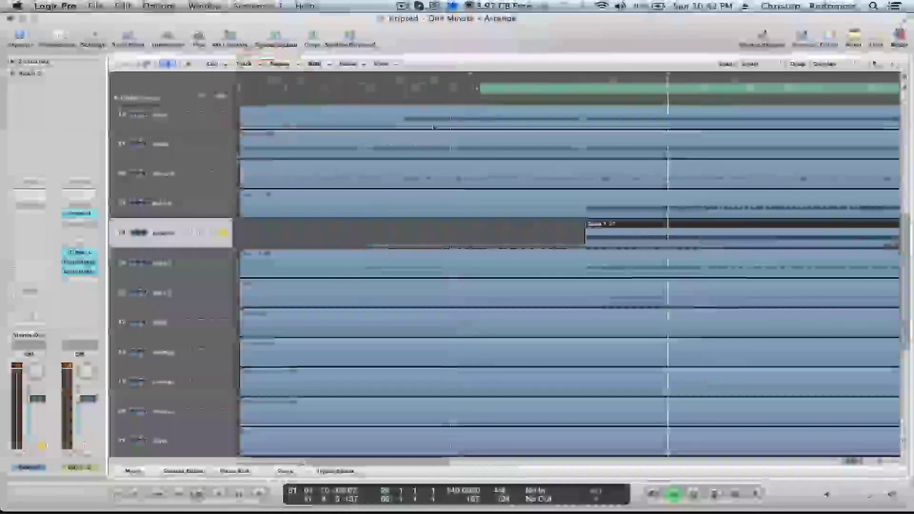
left_click_drag(483, 89, 240, 108)
- Extend the end of the cycle range to the end of the full-length audio regions
left_click(347, 235)
scroll(405, 229, "right", 5)
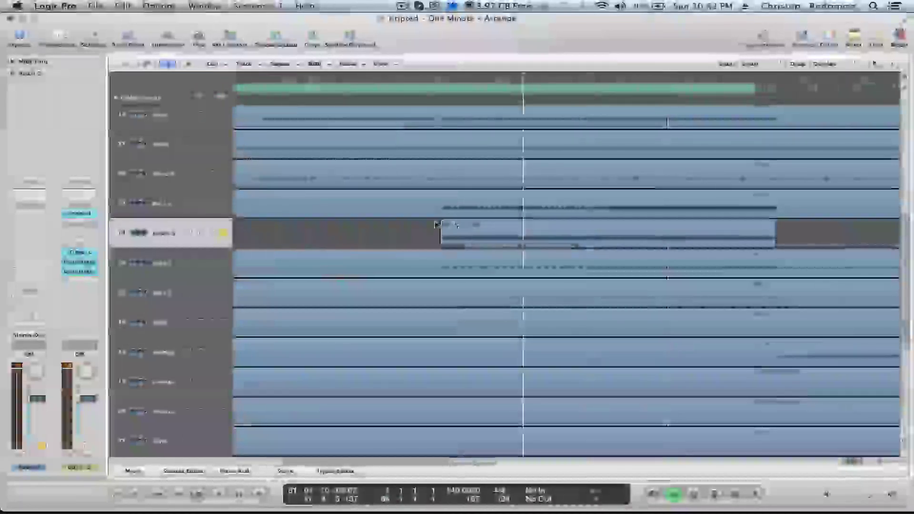
left_click(458, 225)
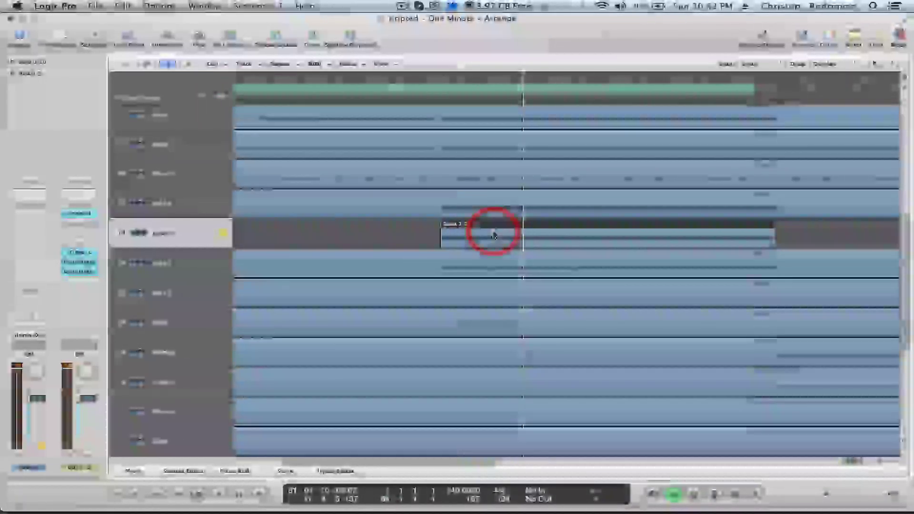
left_click(875, 464)
left_click(875, 464)
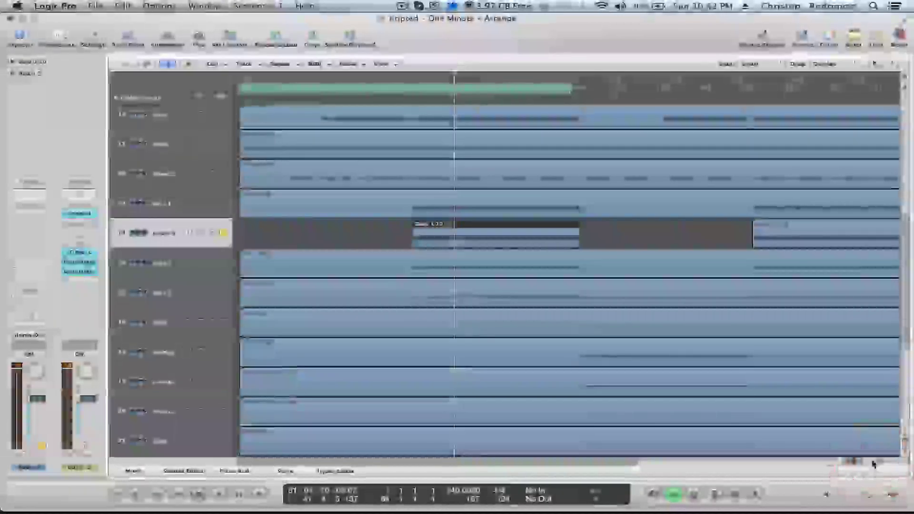
left_click(873, 464)
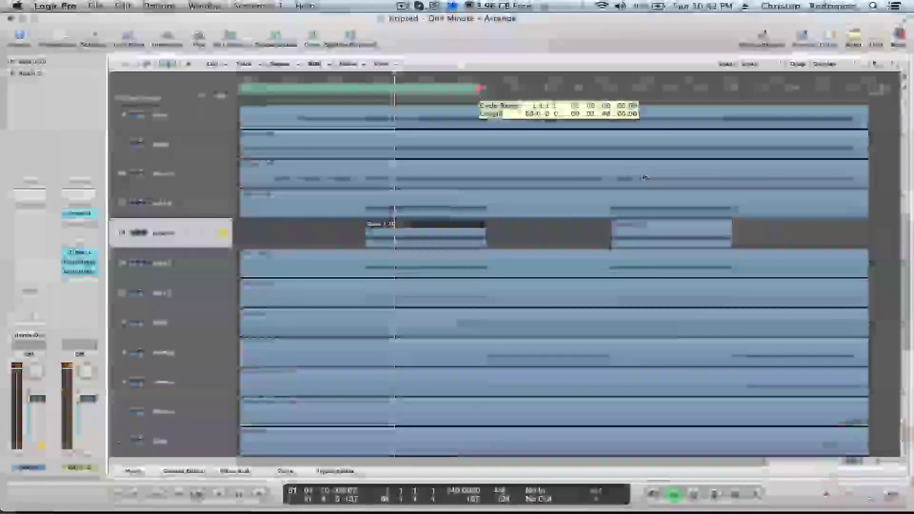
left_click_drag(480, 89, 480, 91)
left_click_drag(794, 103, 869, 98)
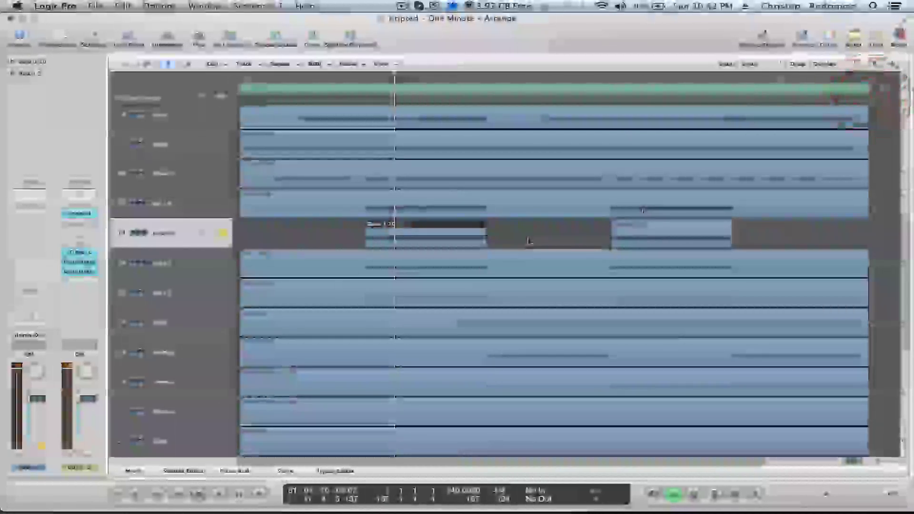
- Turn off solo on the Audio 5 track
left_click(486, 237)
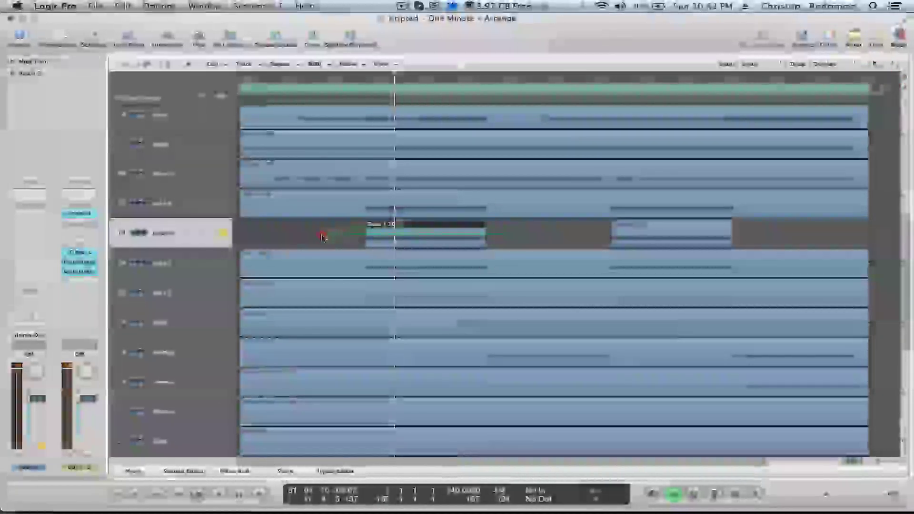
left_click(322, 236)
left_click(393, 235)
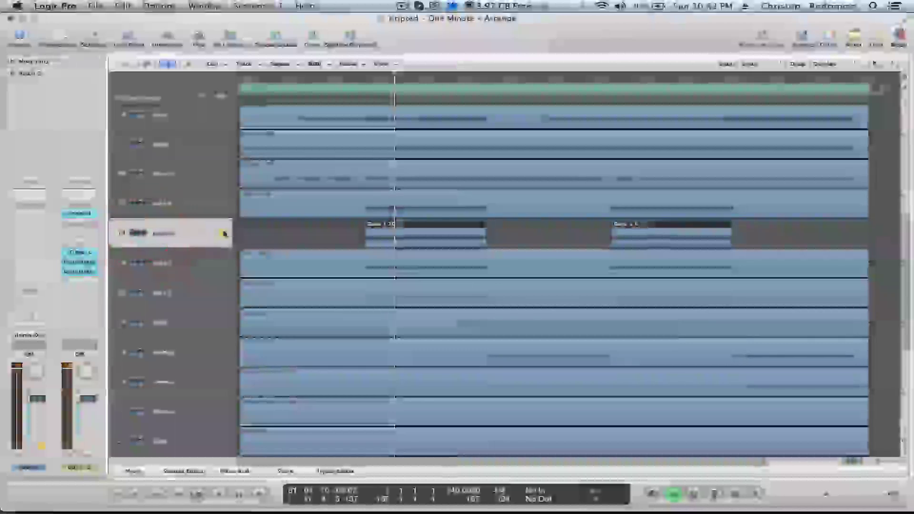
left_click(265, 232)
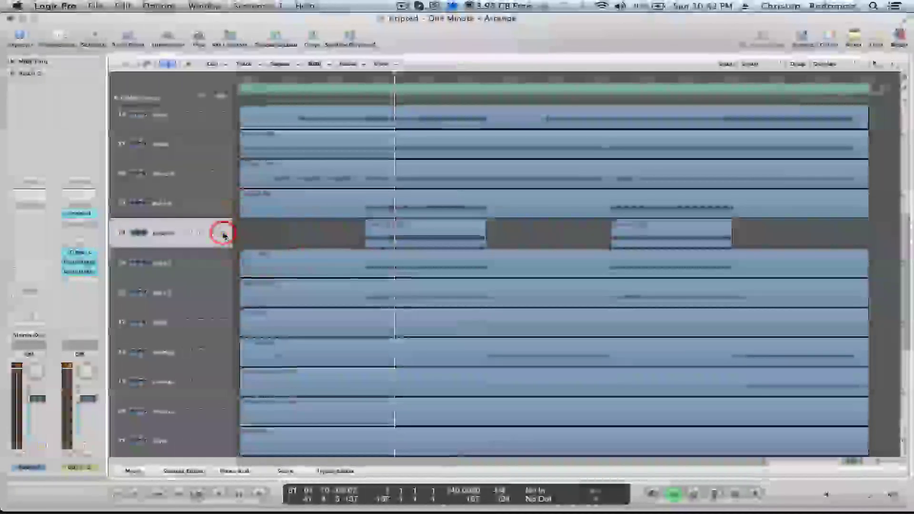
left_click(221, 234)
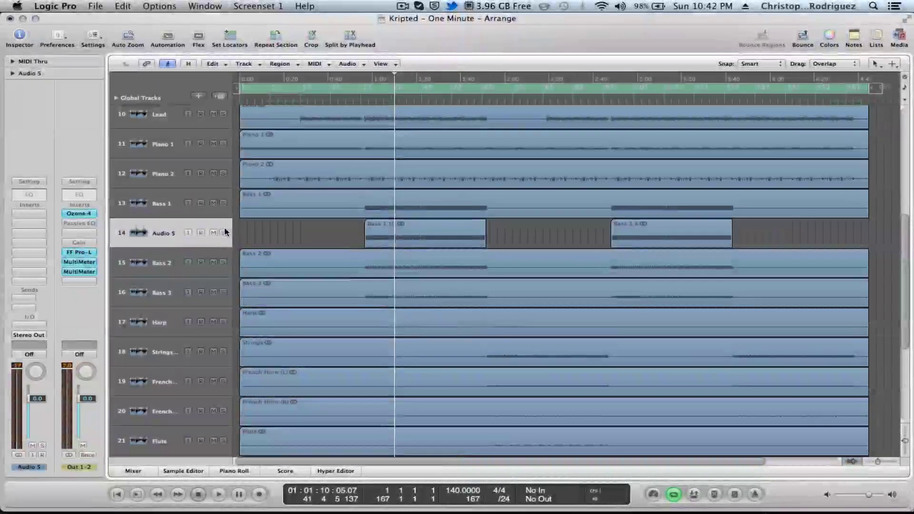
- Route the output of the Audio 5 track to Bus 1
left_click(160, 232)
left_click(261, 234)
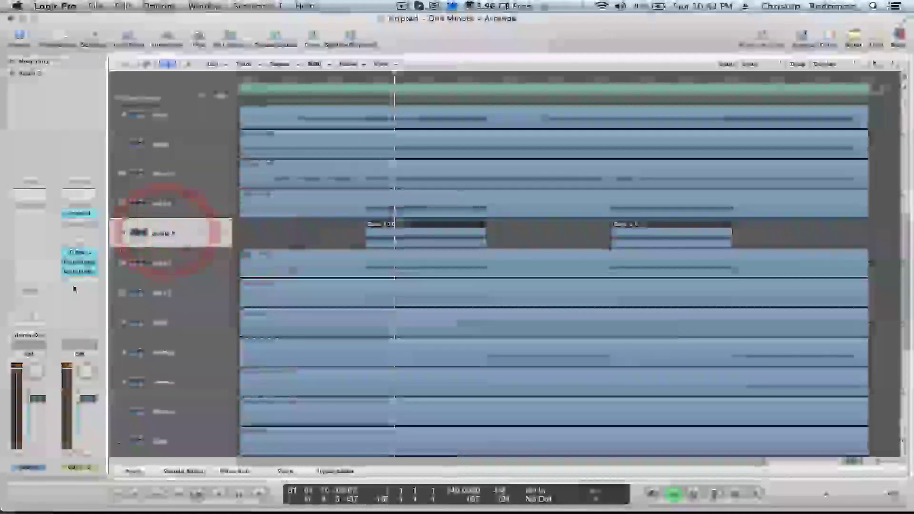
left_click(41, 336)
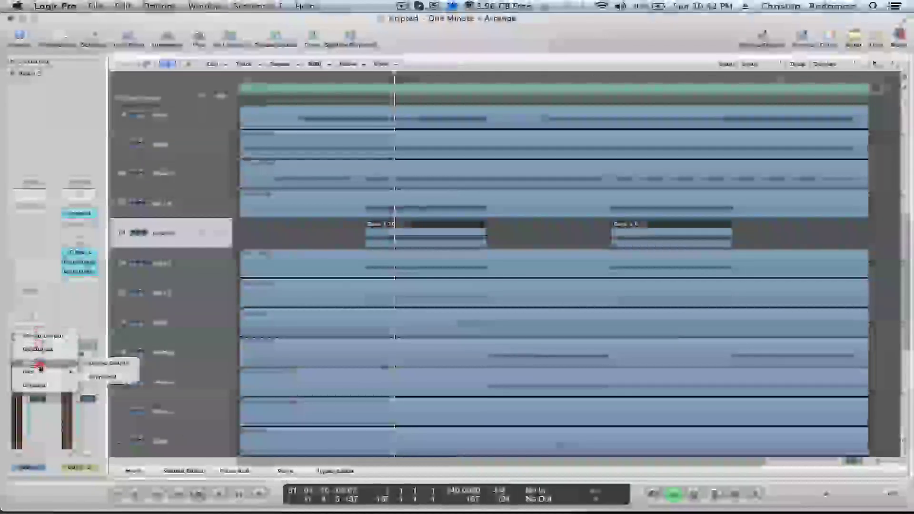
mouse_move(46, 371)
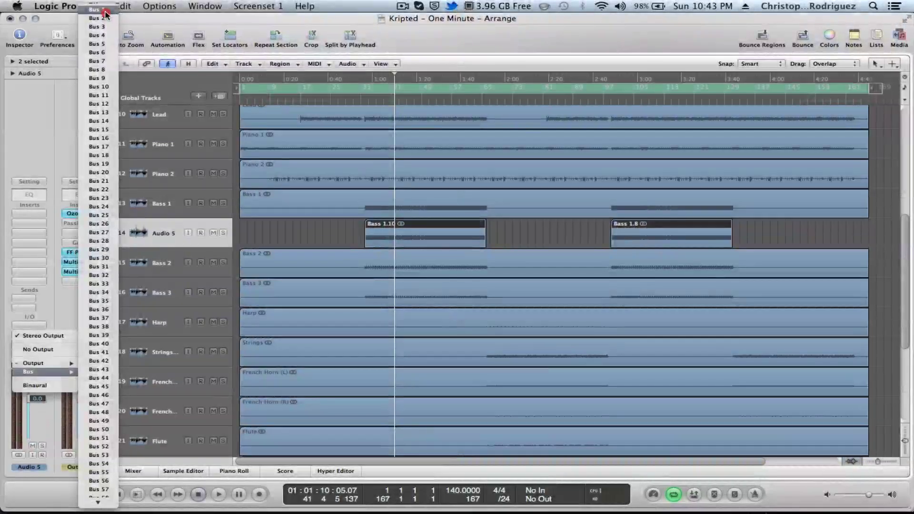
left_click(105, 11)
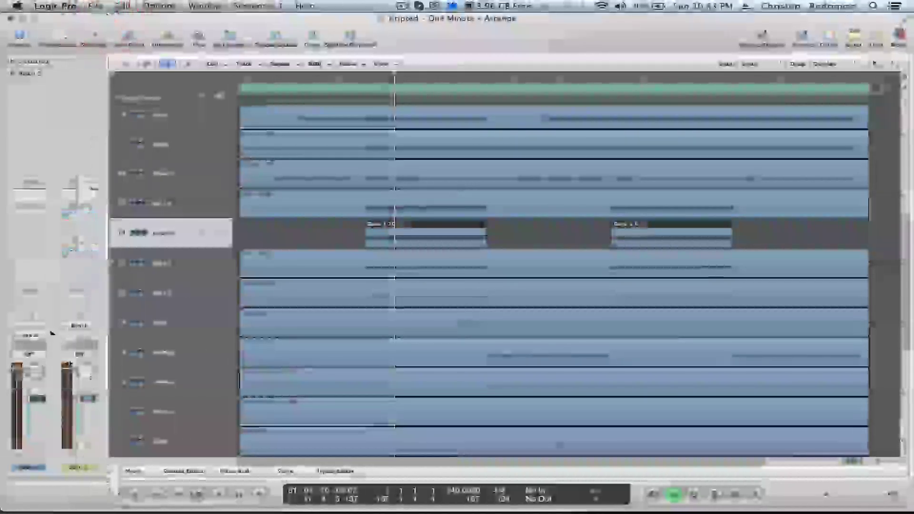
- Create one new stereo audio track directly below Audio 5
left_click(173, 235)
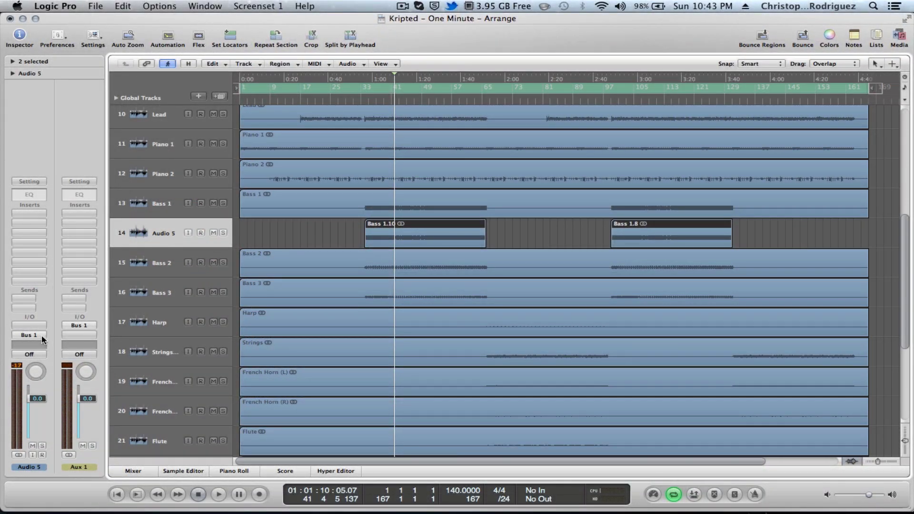
left_click(152, 230)
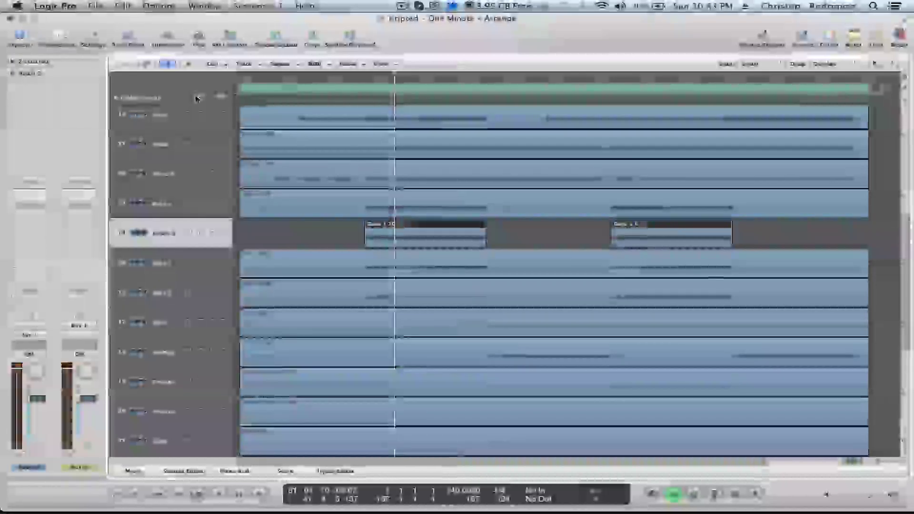
left_click(198, 98)
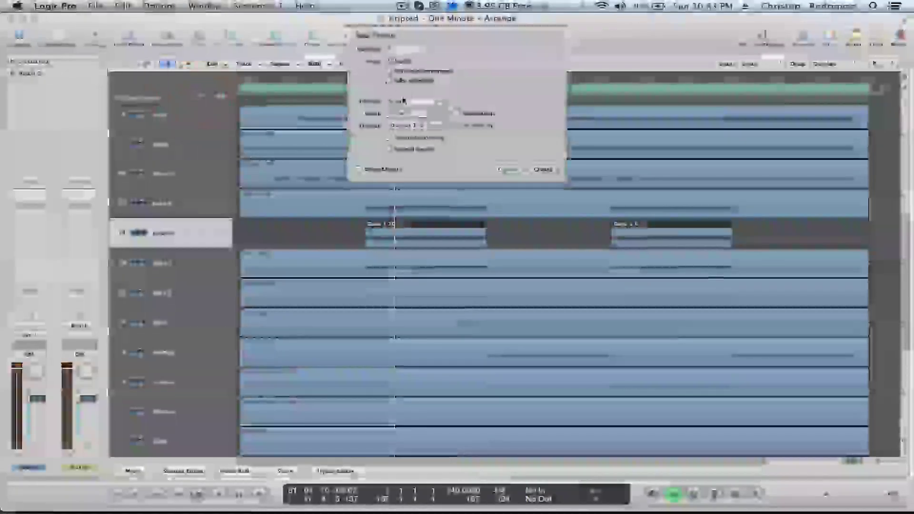
left_click(388, 61)
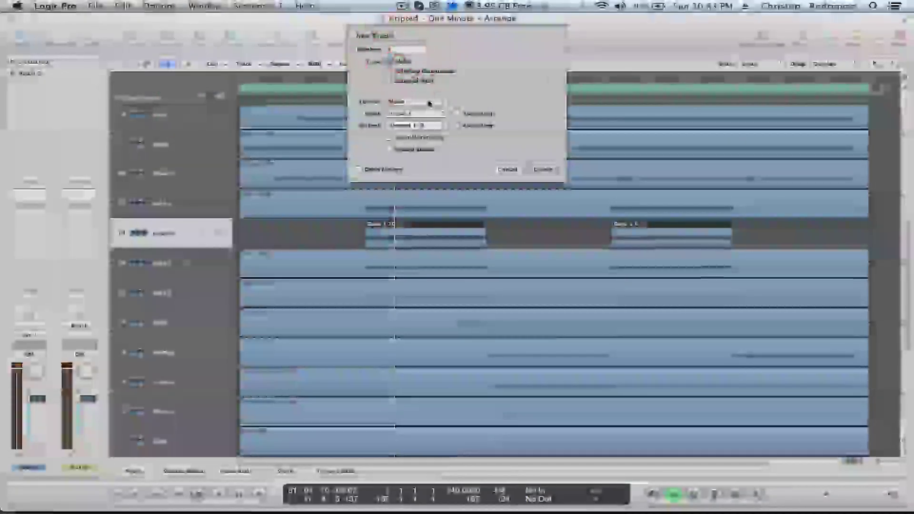
left_click(427, 101)
left_click(426, 110)
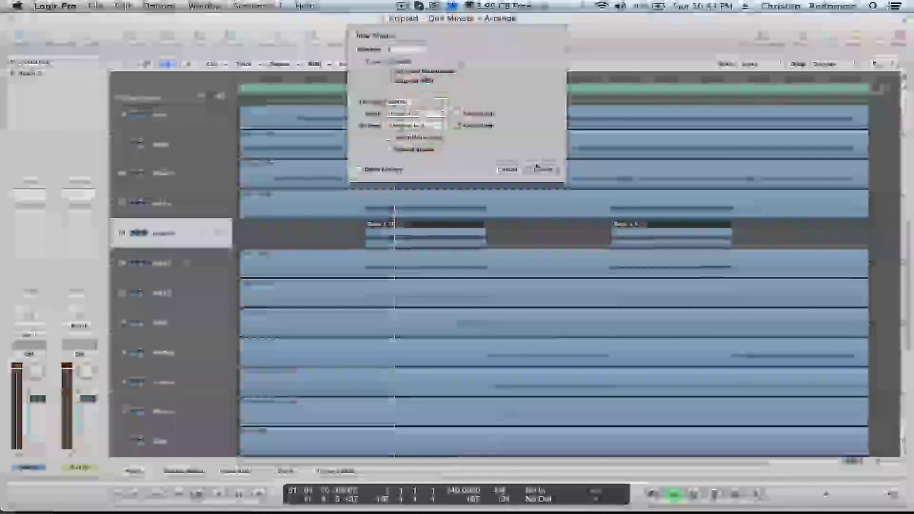
left_click(545, 170)
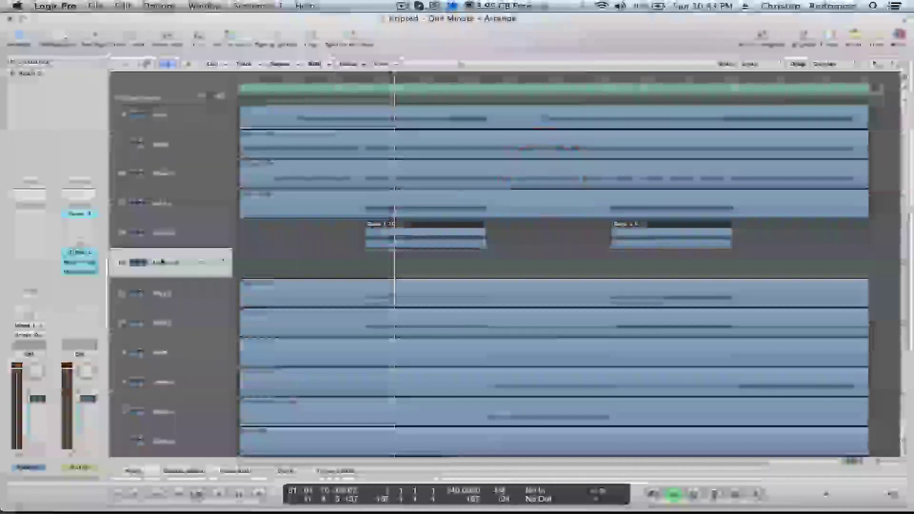
- Set the input of the Audio 22 track to Bus 1
left_click(162, 261)
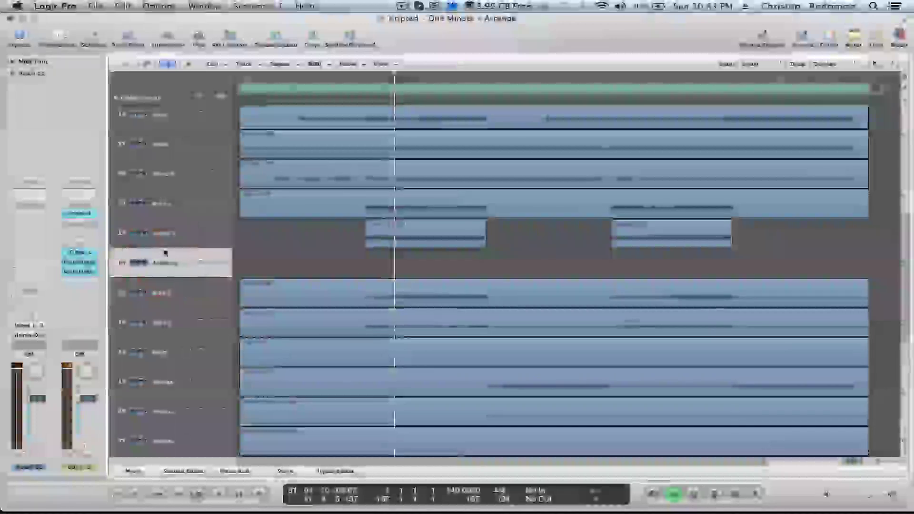
left_click(163, 233)
left_click(162, 262)
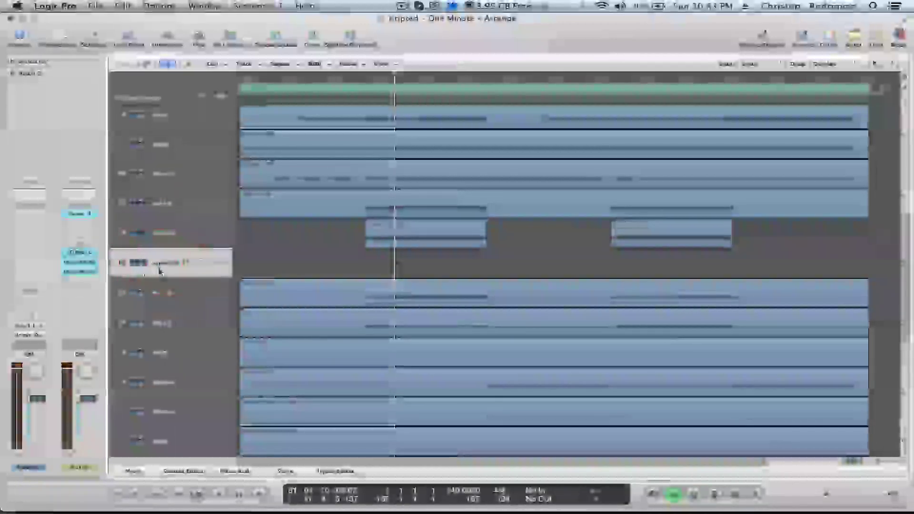
left_click(163, 263)
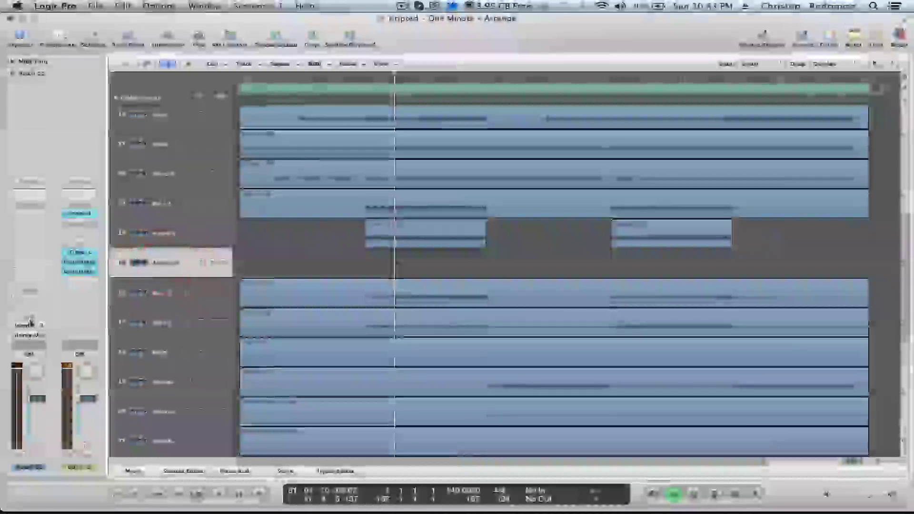
left_click(30, 325)
left_click(30, 325)
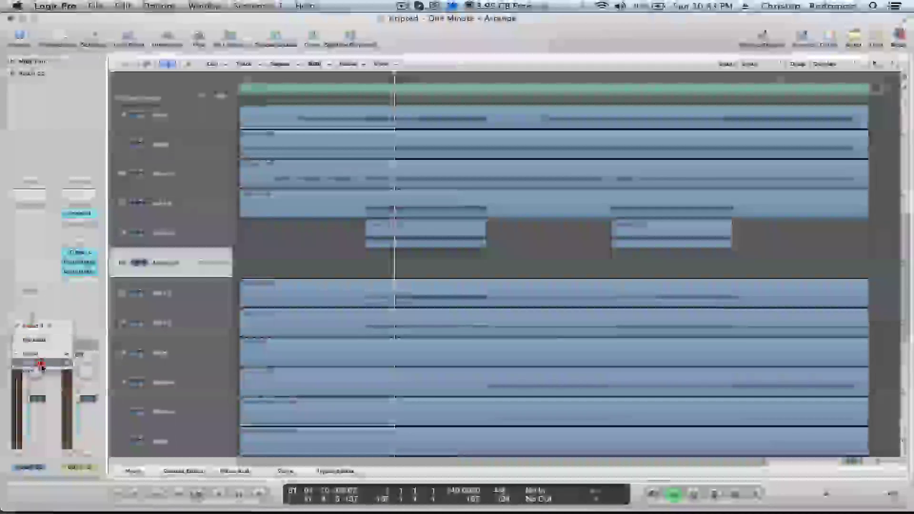
mouse_move(50, 362)
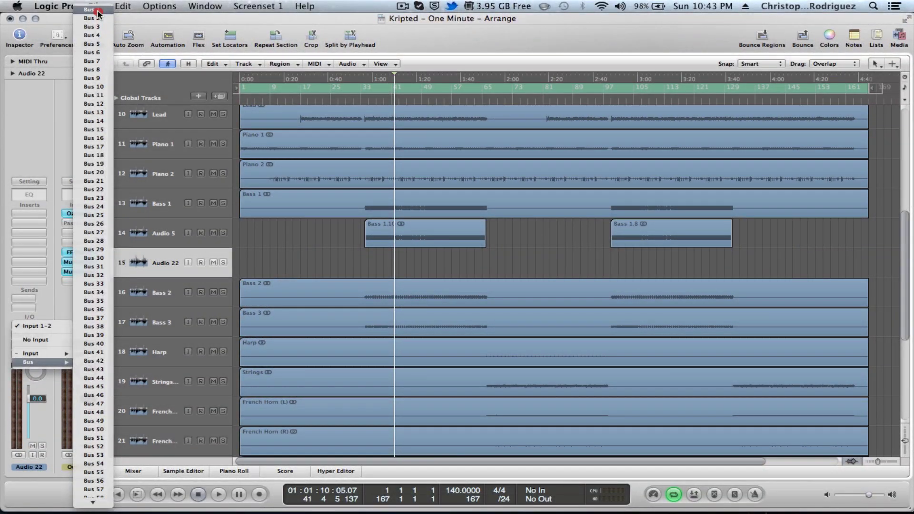
left_click(98, 11)
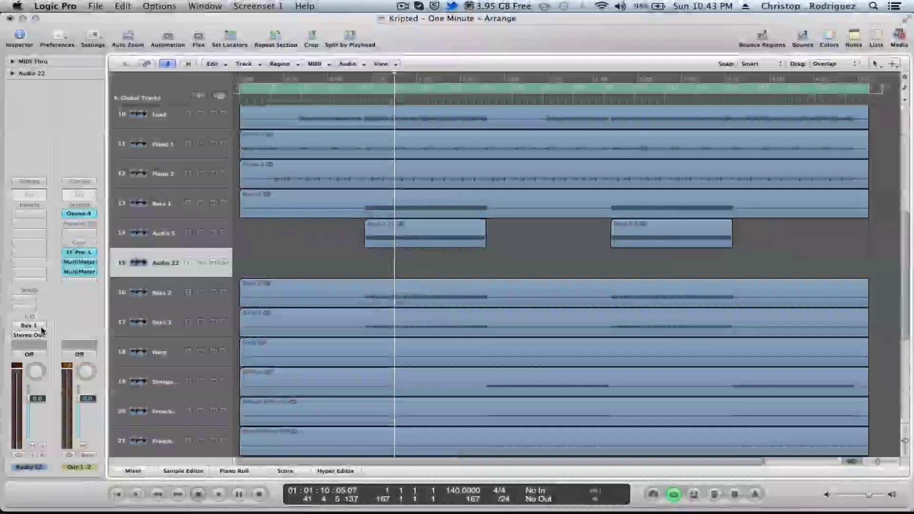
- Compare the input and output routing of the Audio 5 and Audio 22 tracks
left_click(140, 238)
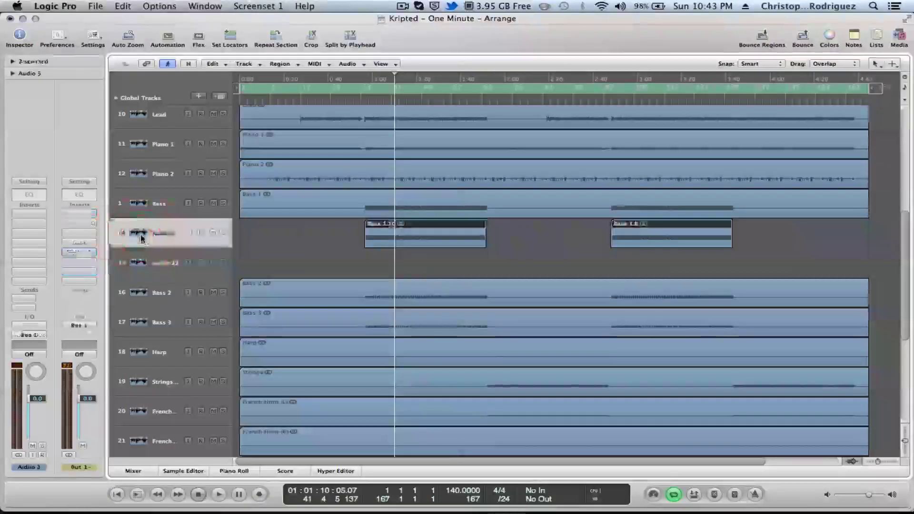
left_click(175, 236)
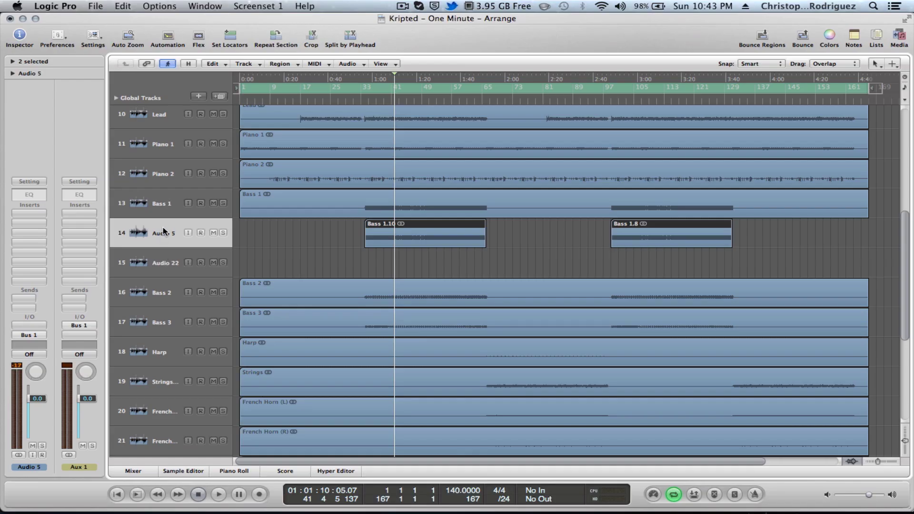
left_click(163, 262)
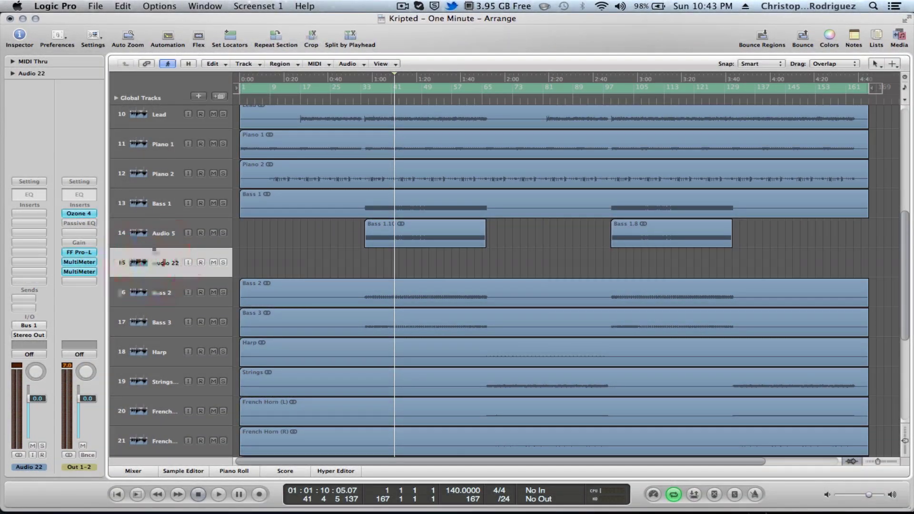
left_click(156, 236)
left_click(163, 263)
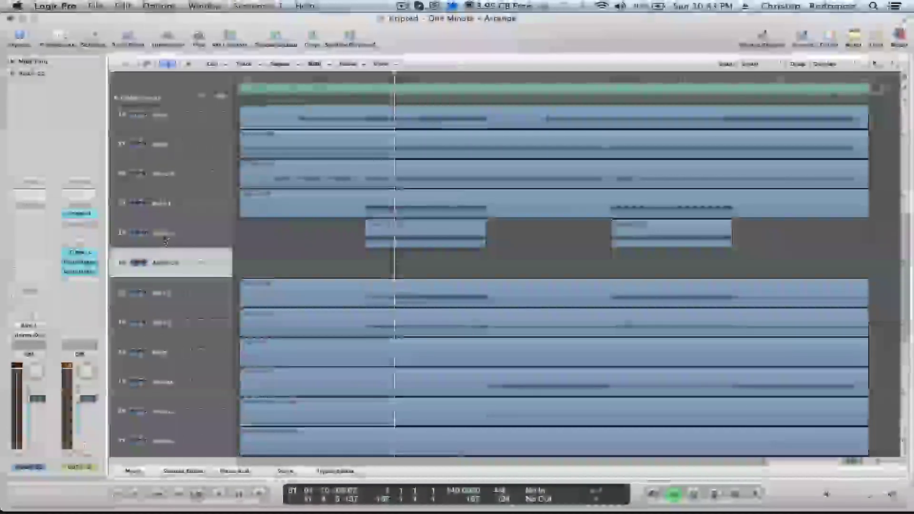
left_click(162, 235)
left_click(166, 262)
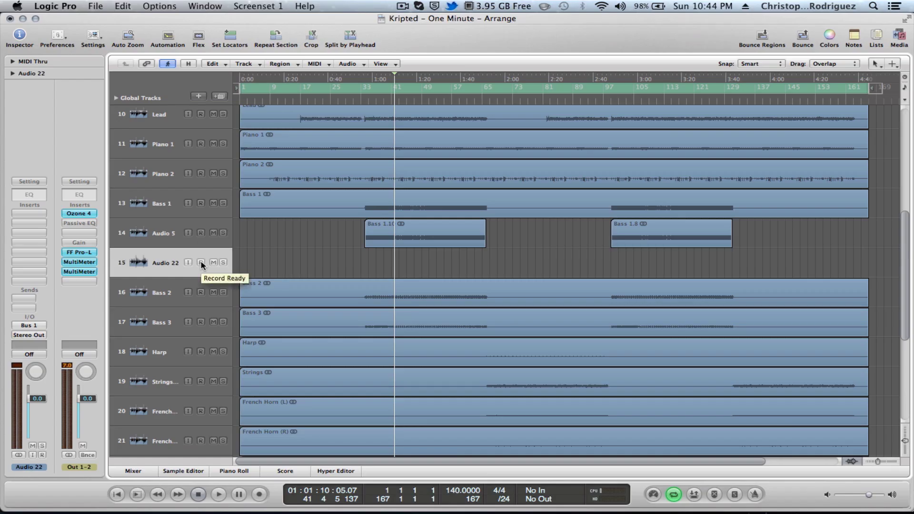
- Arm the Audio 22 track for recording and return the playhead to the start of the song
left_click(201, 263)
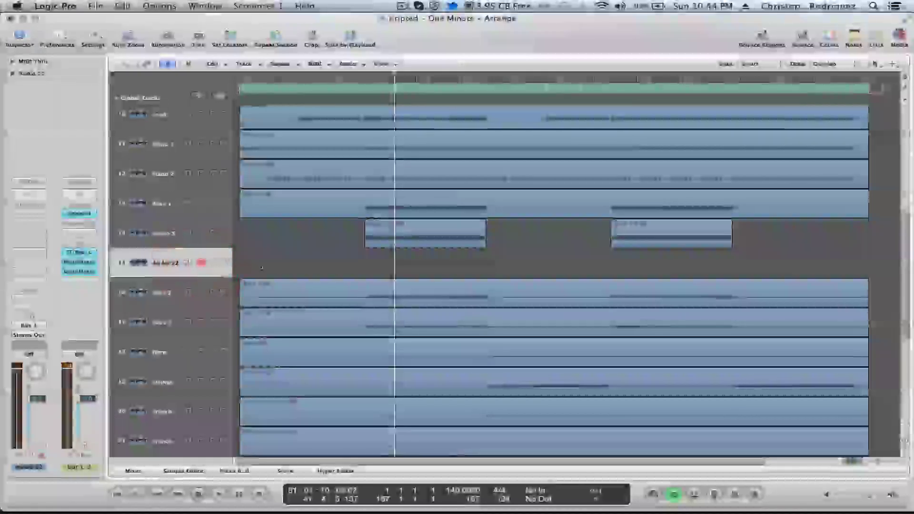
left_click(195, 493)
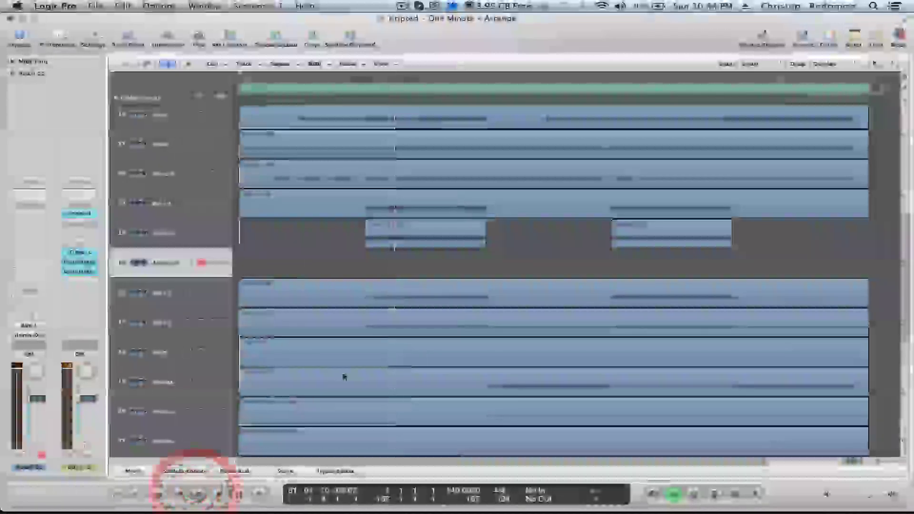
left_click(197, 495)
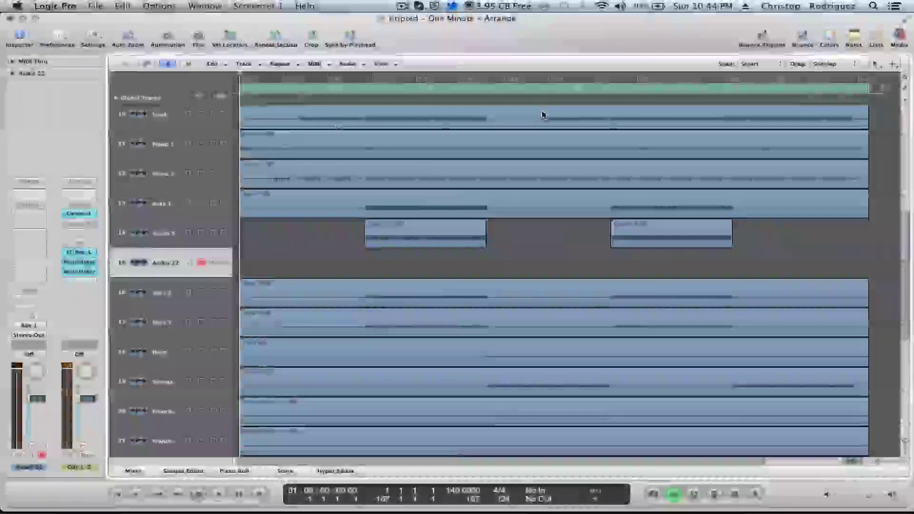
- Place the playhead exactly at the end of the full-length regions at bar 167 and turn off cycle mode
scroll(542, 114, "right", 3)
scroll(543, 114, "right", 1)
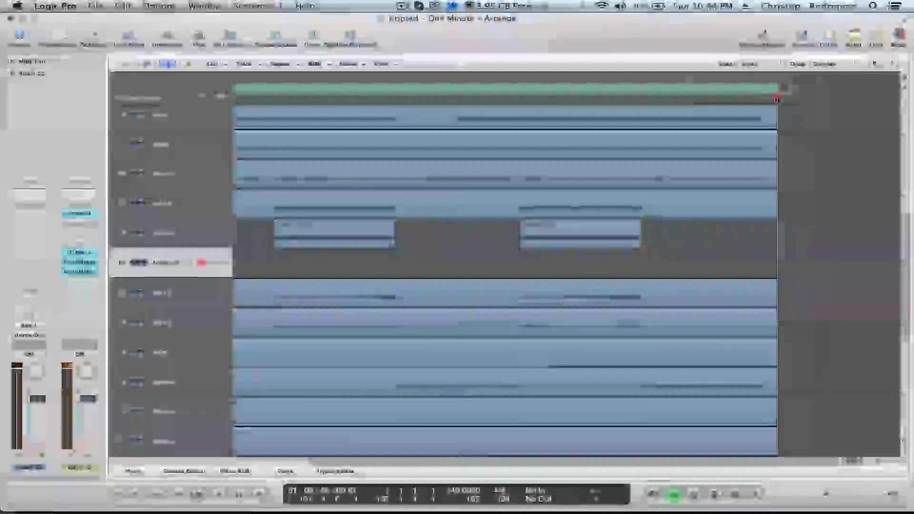
left_click_drag(778, 99, 778, 171)
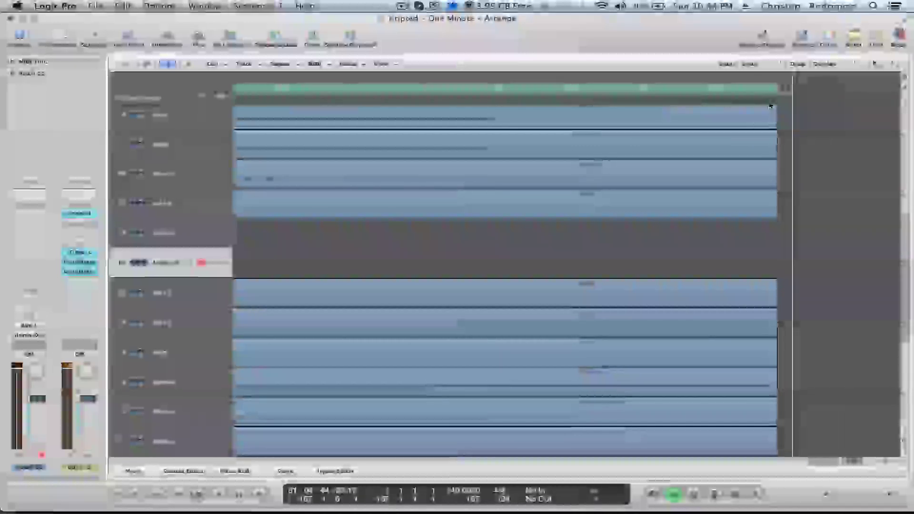
left_click(776, 100)
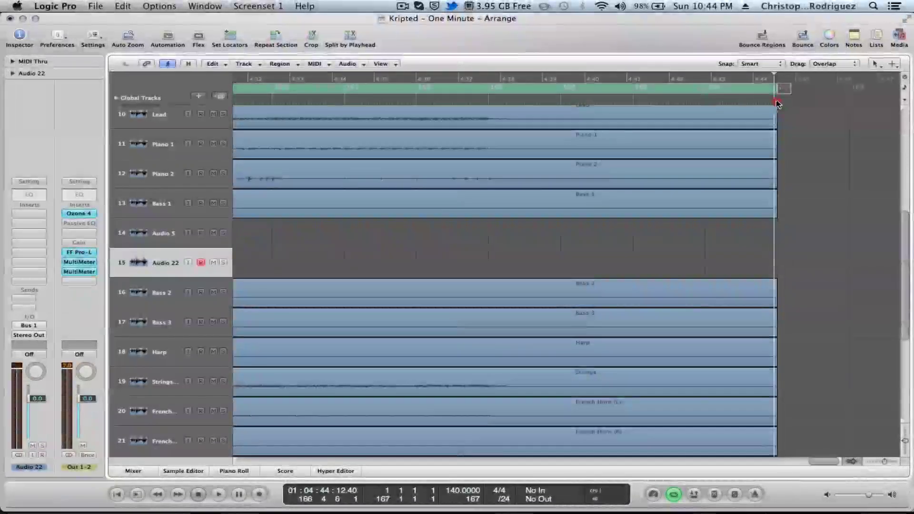
left_click(778, 100)
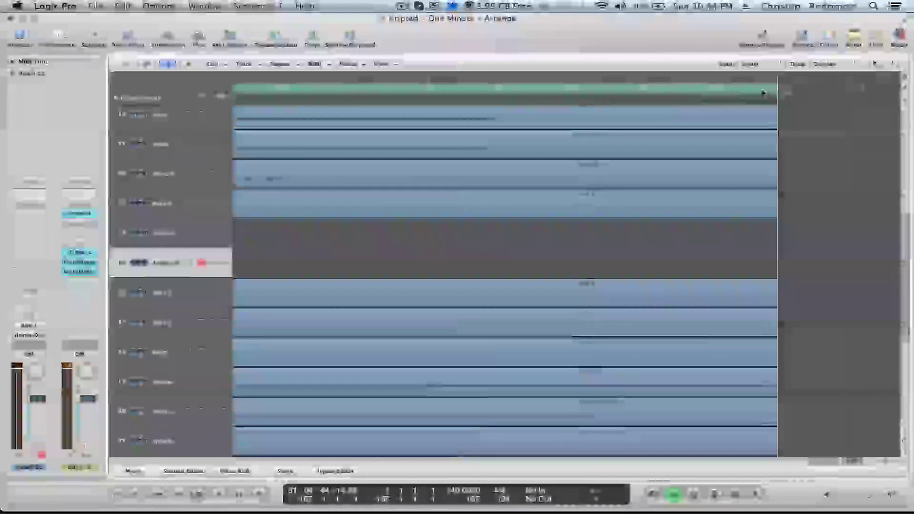
left_click(762, 90)
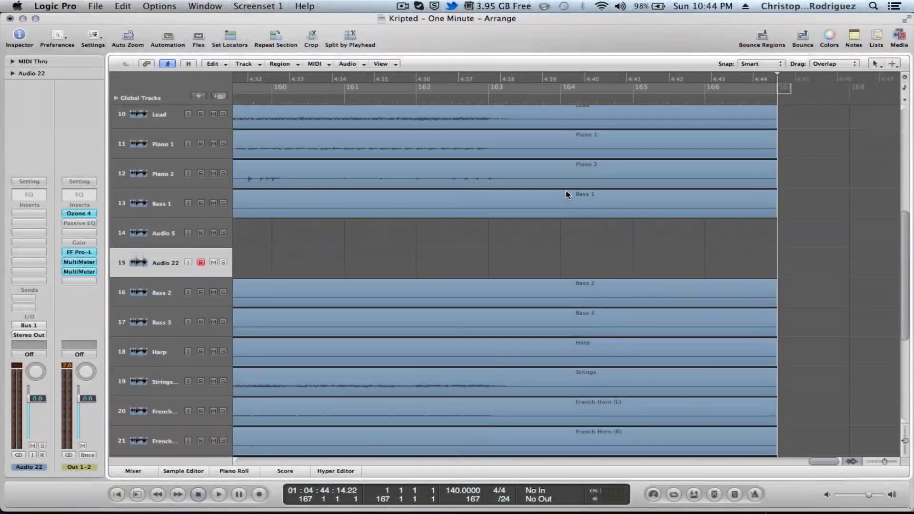
- Record the Bus 1 signal onto Audio 22 from the start of the song until just past the end of the full-length regions
left_click(198, 494)
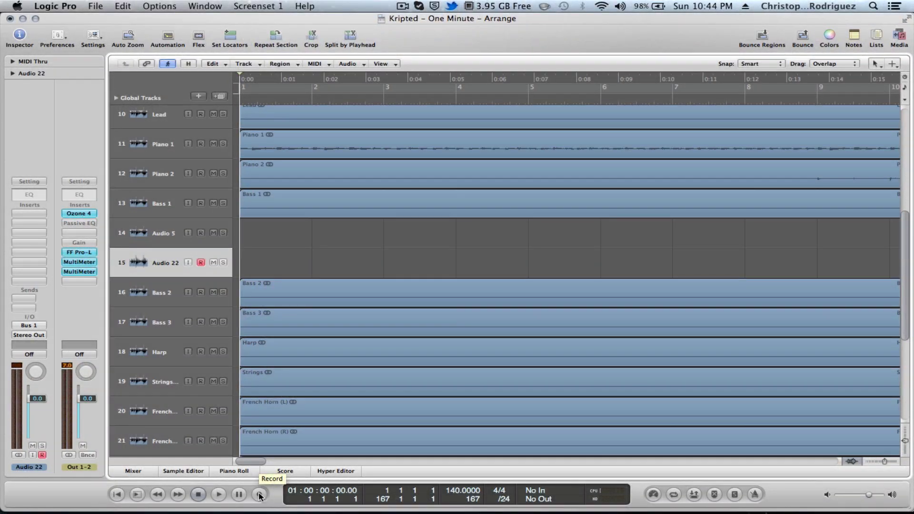
left_click(259, 495)
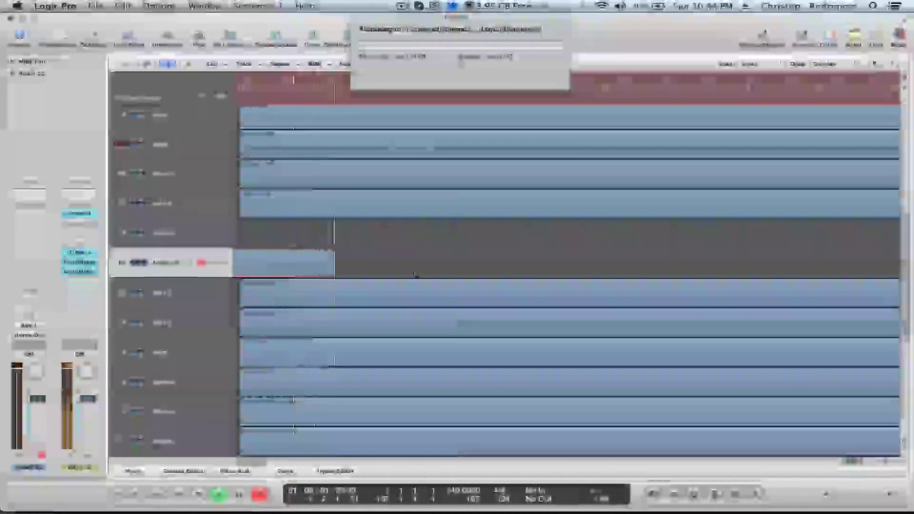
left_click(878, 463)
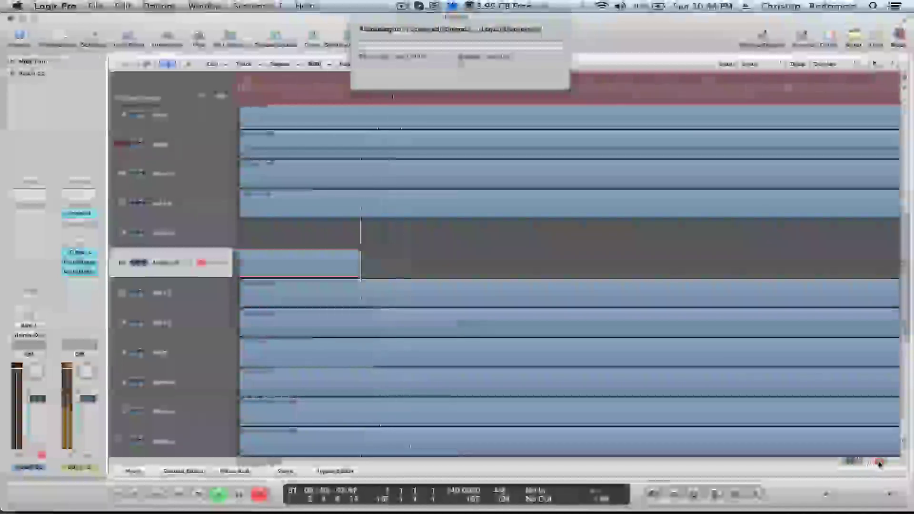
left_click(878, 464)
left_click(879, 464)
left_click(879, 465)
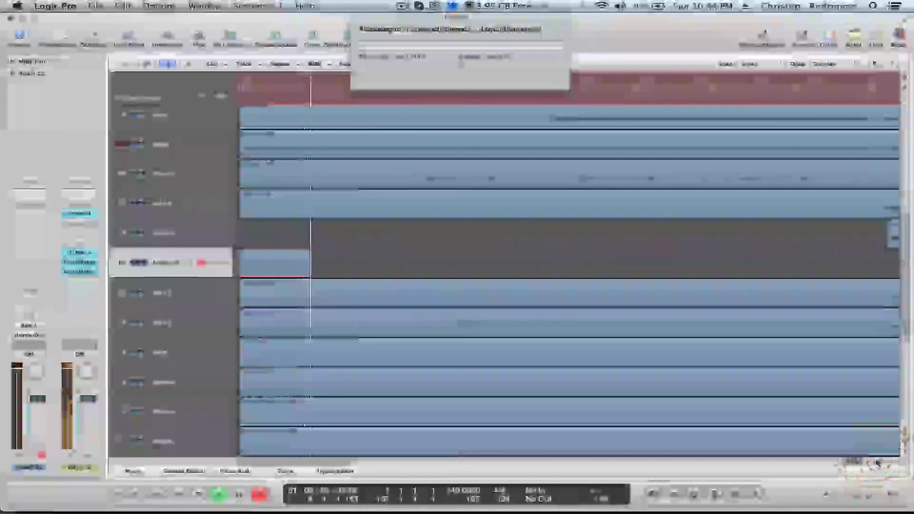
left_click_drag(880, 464, 882, 463)
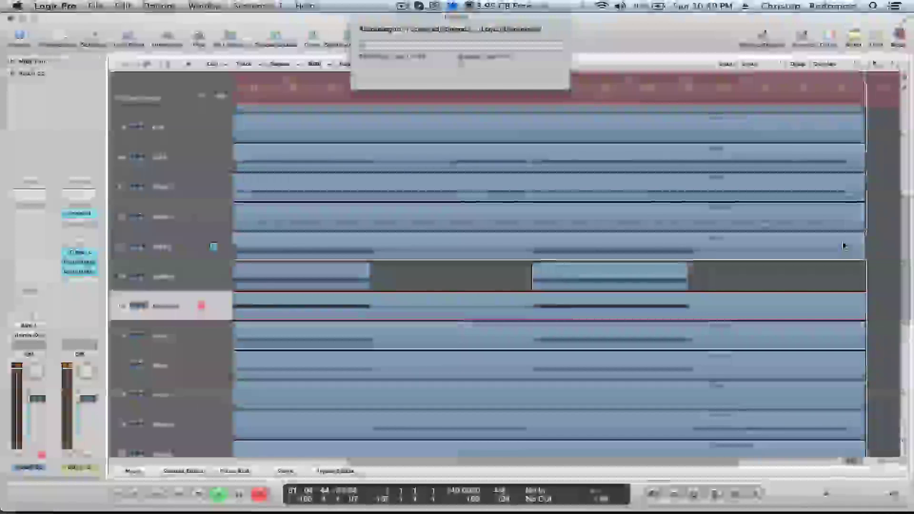
key("space")
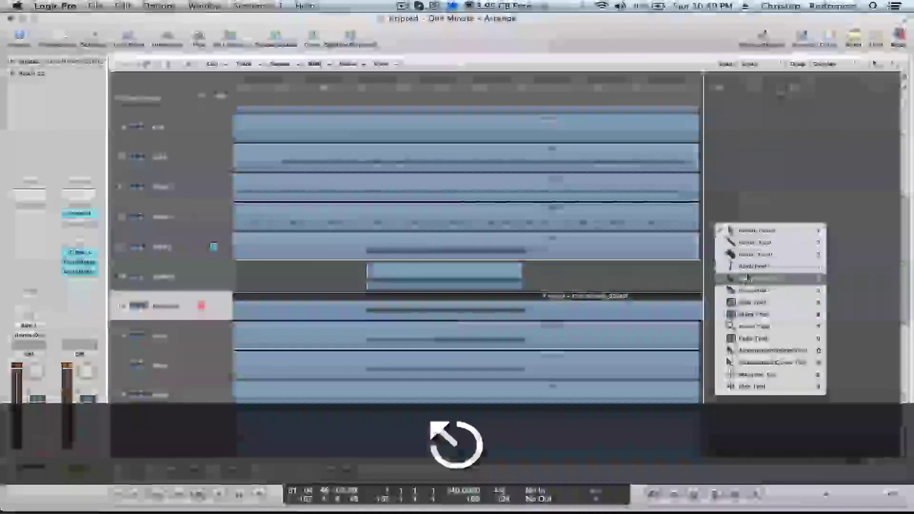
- Split the recorded Audio 22 region where the other full-length regions end and delete the excess beyond that point
left_click(761, 282)
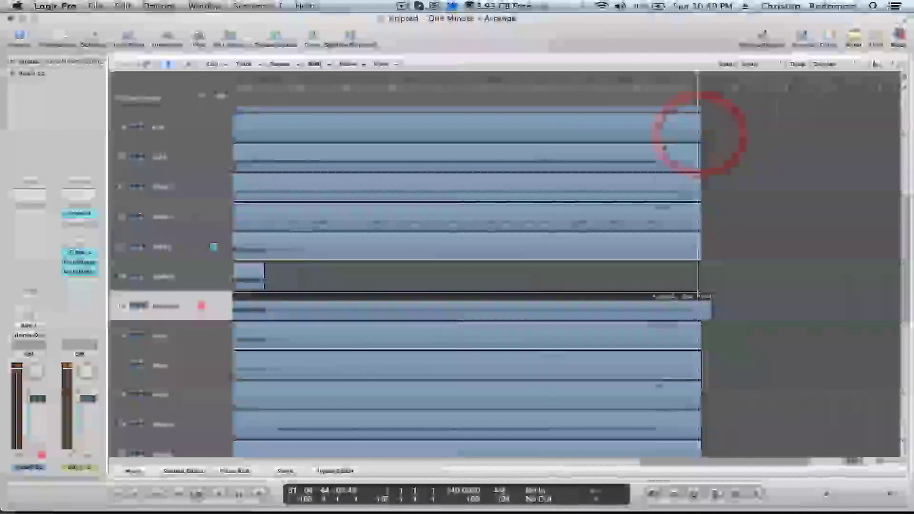
left_click(694, 97)
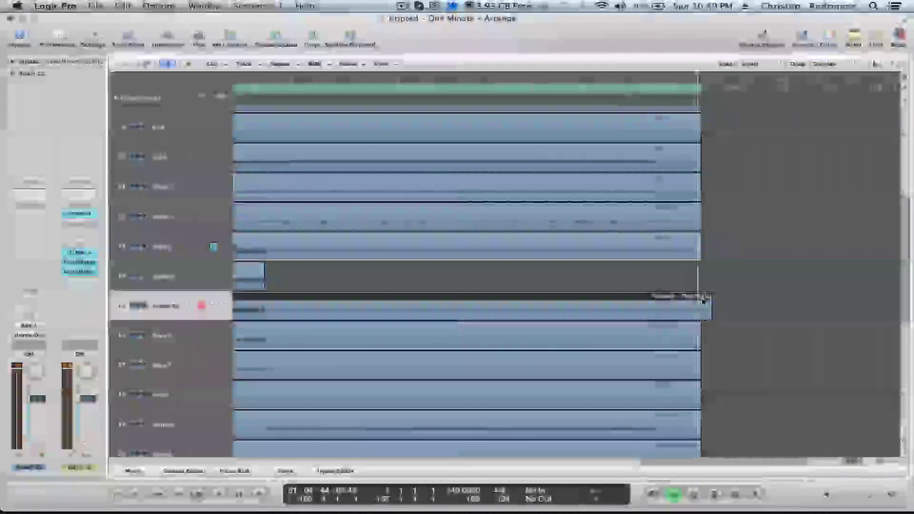
left_click(702, 302)
left_click(702, 308)
key("Delete")
key("Escape")
left_click(702, 308)
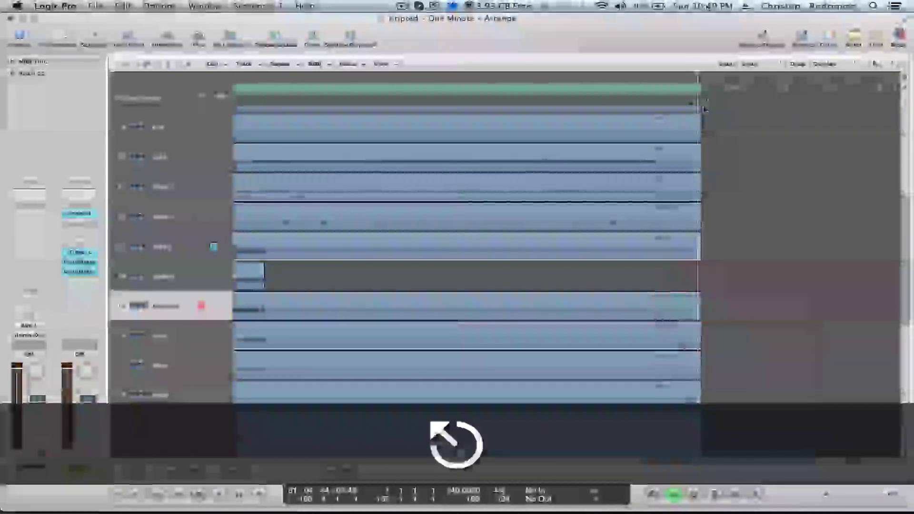
left_click(701, 90)
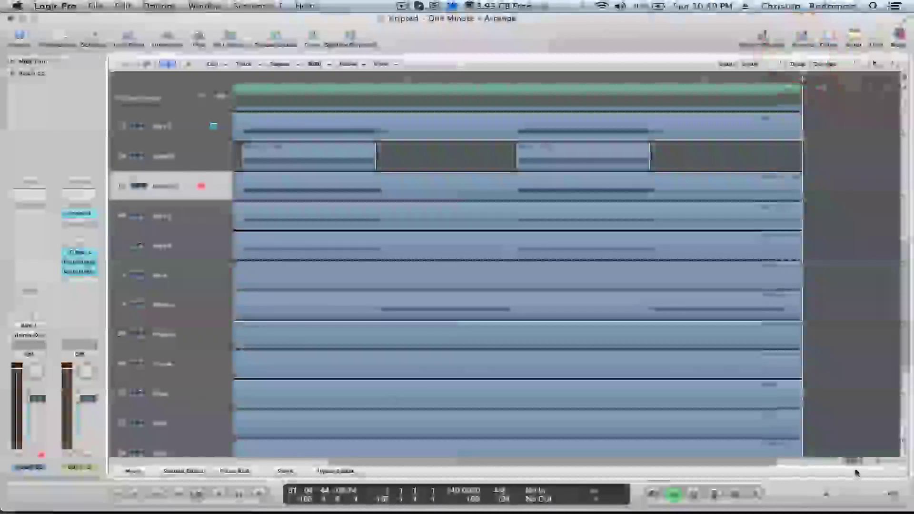
scroll(891, 443, "up", 3)
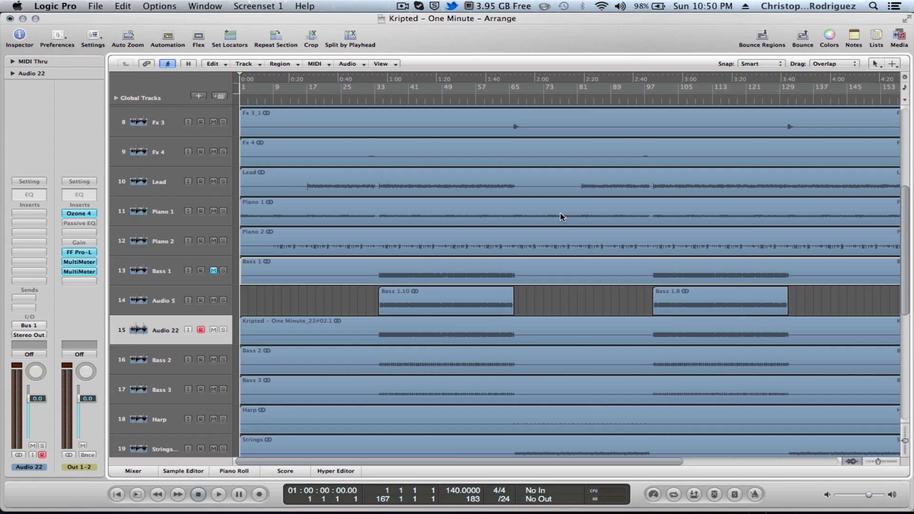
- Switch to Google Chrome and look over the CyberneticPromotions YouTube channel and the Kripted Facebook page
key("ctrl+Up")
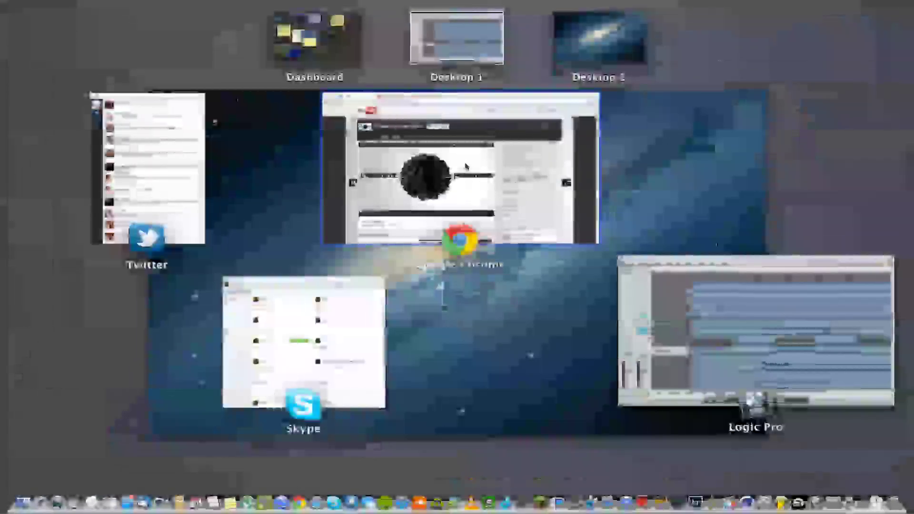
left_click(465, 166)
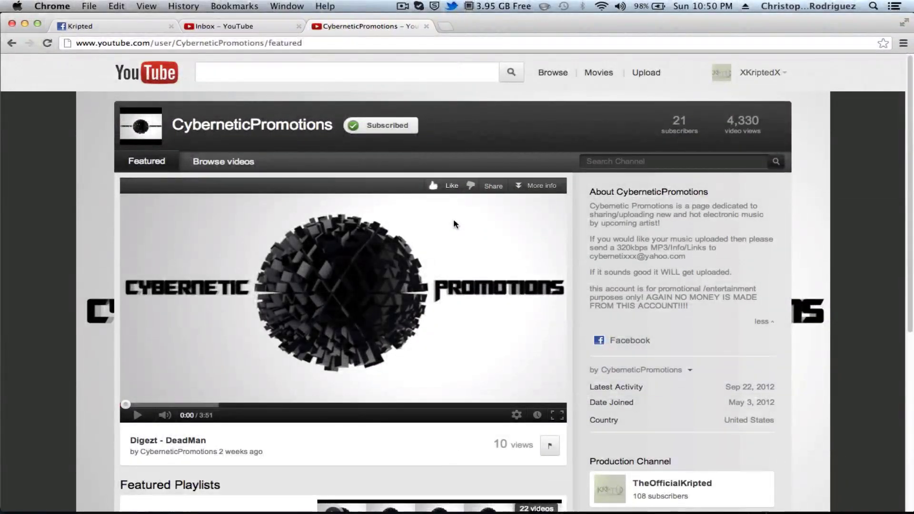
scroll(453, 221, "down", 3)
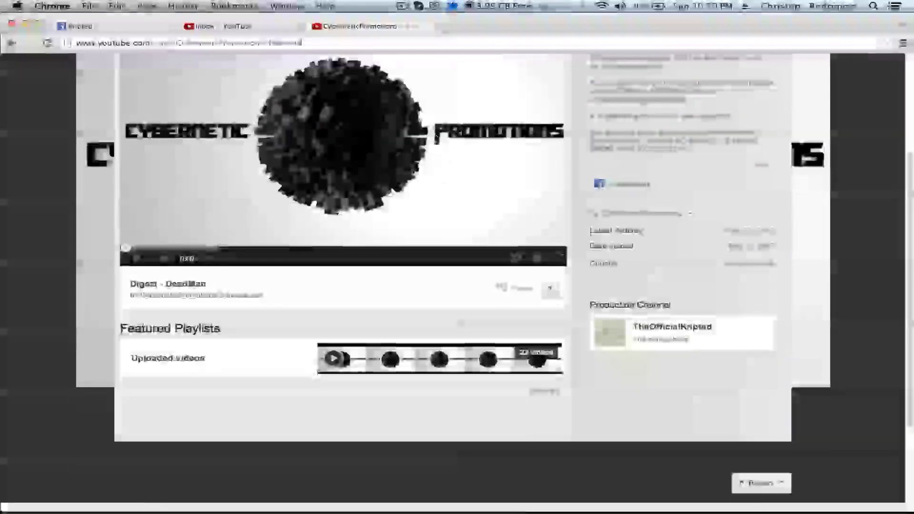
scroll(436, 136, "up", 2)
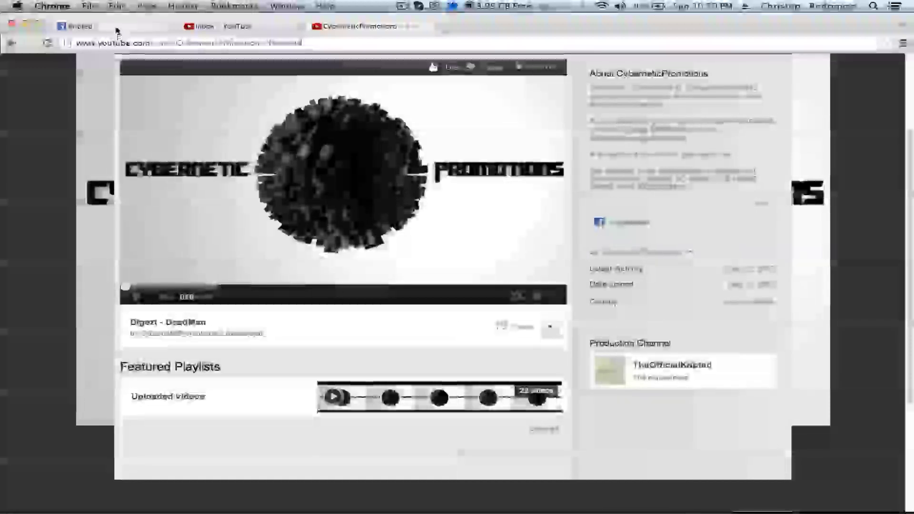
left_click(90, 27)
scroll(295, 225, "down", 4)
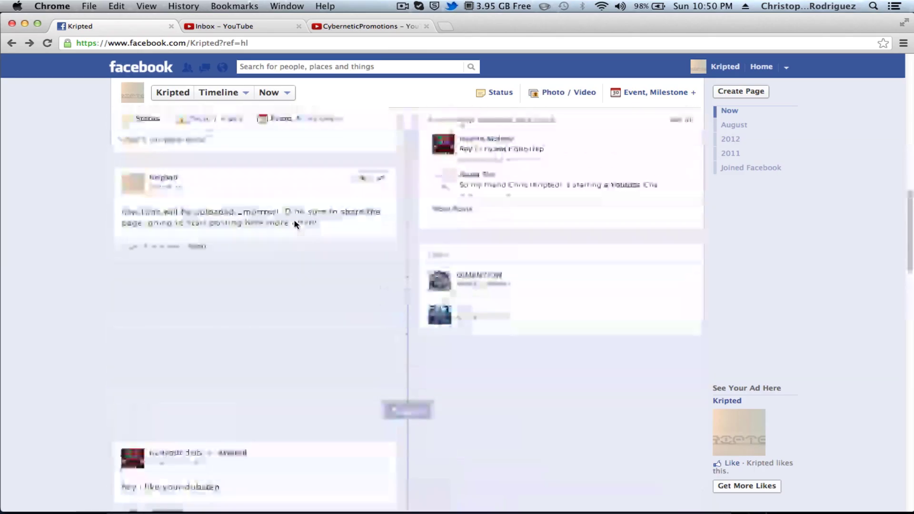
left_click(333, 27)
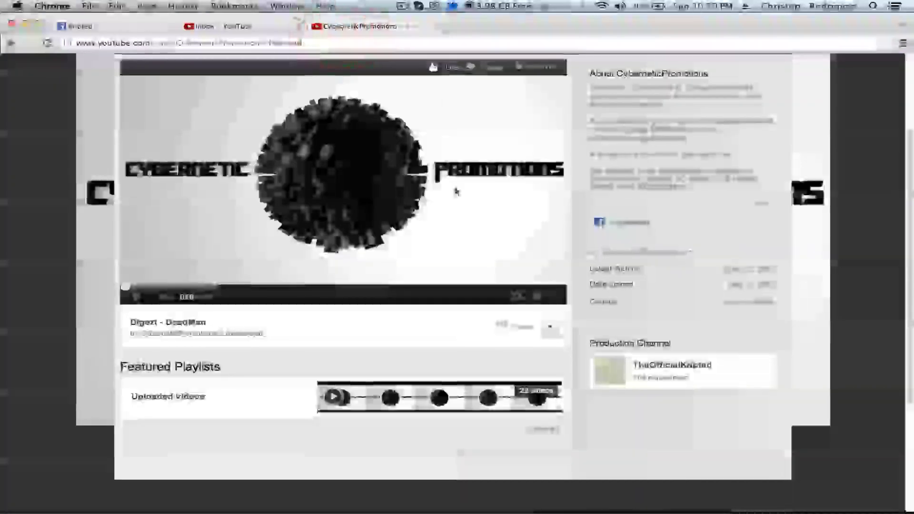